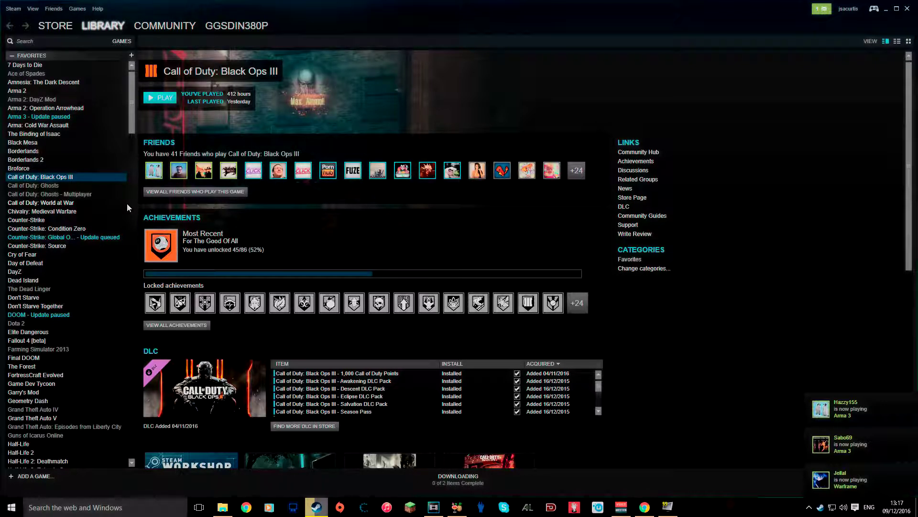
{"action": "scroll", "coordinate": [304, 244], "scroll_direction": "down", "scroll_amount": 1}
{"action": "scroll", "coordinate": [504, 379], "scroll_direction": "down", "scroll_amount": 2}
{"action": "scroll", "coordinate": [624, 271], "scroll_direction": "down", "scroll_amount": 2}
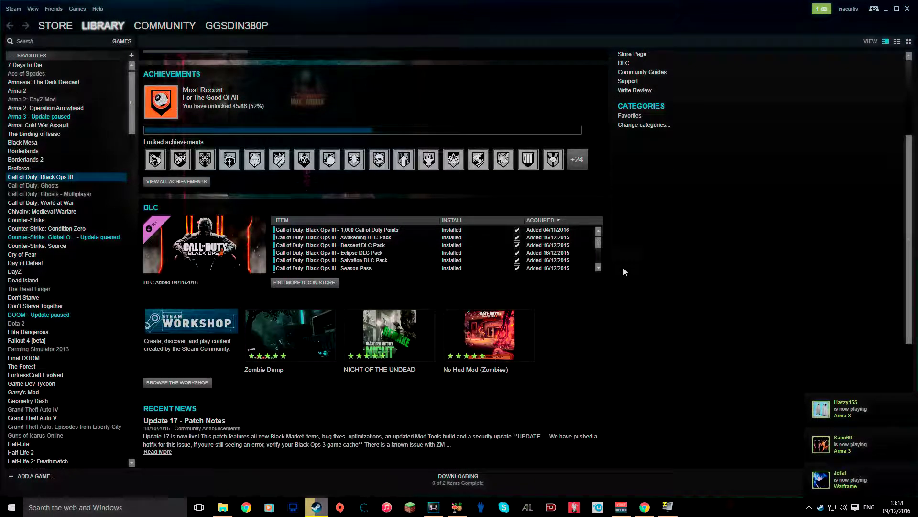
{"action": "scroll", "coordinate": [621, 268], "scroll_direction": "up", "scroll_amount": 3}
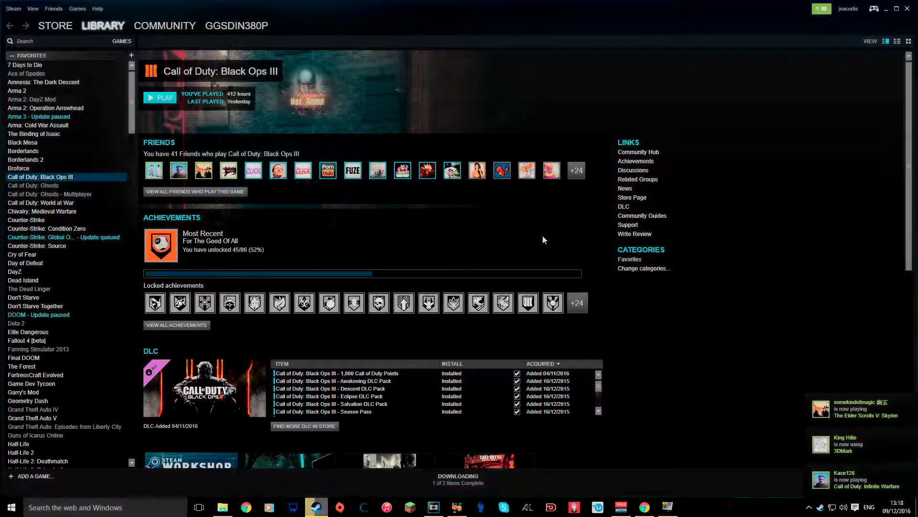
{"action": "scroll", "coordinate": [225, 300], "scroll_direction": "down", "scroll_amount": 3}
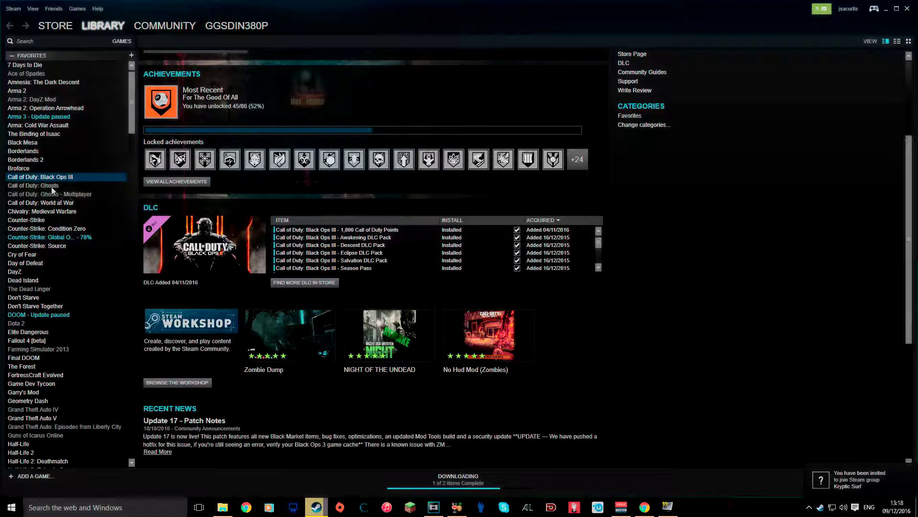
Go from the Call of Duty: Black Ops III library page to its Workshop hub.
{"action": "left_click", "coordinate": [14, 177]}
{"action": "left_click", "coordinate": [204, 224]}
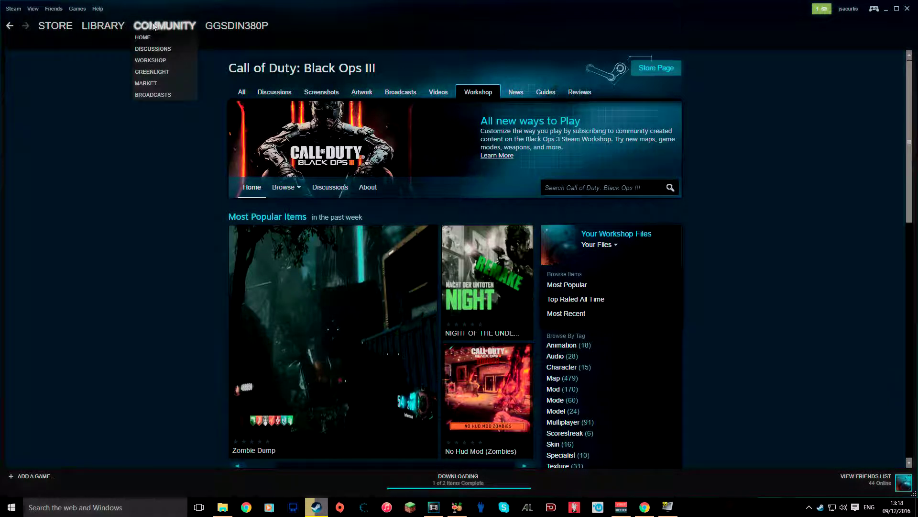
{"action": "left_click", "coordinate": [149, 63]}
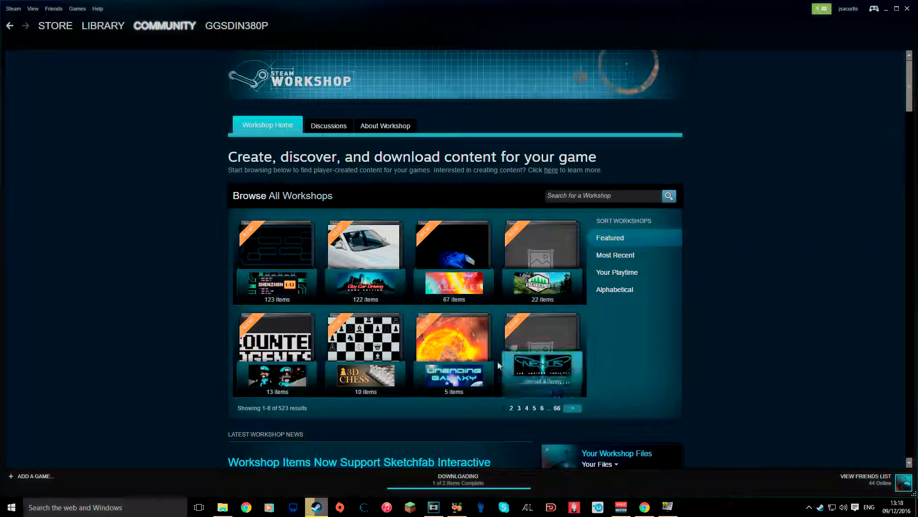
{"action": "scroll", "coordinate": [450, 296], "scroll_direction": "down", "scroll_amount": 1}
{"action": "scroll", "coordinate": [450, 296], "scroll_direction": "down", "scroll_amount": 3}
{"action": "scroll", "coordinate": [450, 296], "scroll_direction": "up", "scroll_amount": 4}
{"action": "left_click", "coordinate": [614, 194]}
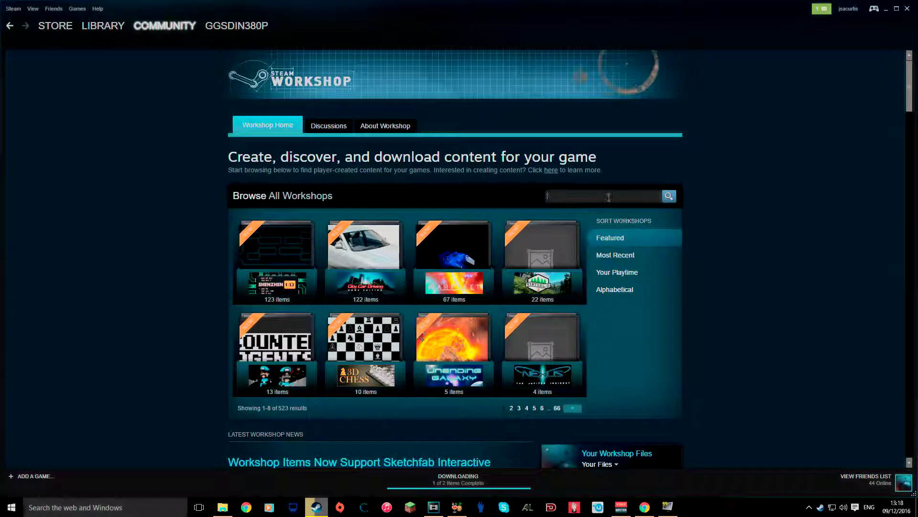
{"action": "type", "text": "black o"}
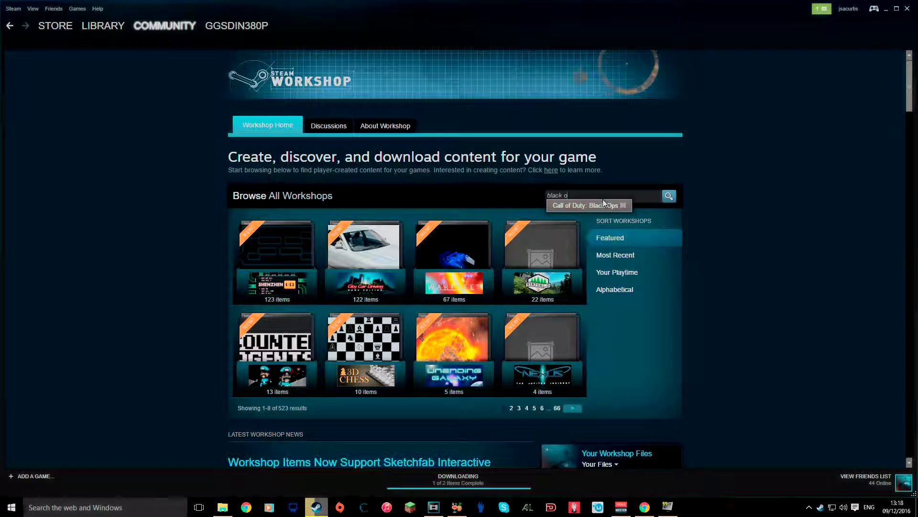
{"action": "left_click", "coordinate": [595, 205]}
{"action": "left_click", "coordinate": [669, 196]}
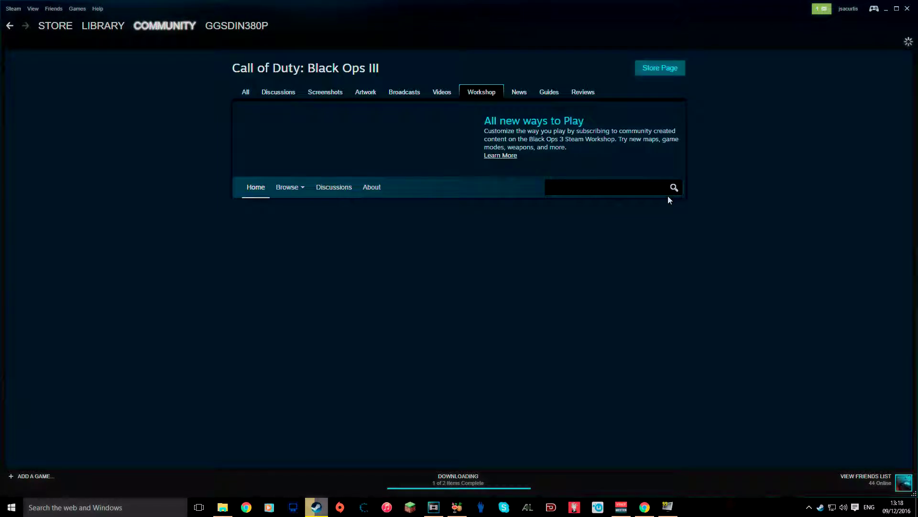
{"action": "scroll", "coordinate": [246, 342], "scroll_direction": "down", "scroll_amount": 3}
{"action": "scroll", "coordinate": [246, 342], "scroll_direction": "up", "scroll_amount": 3}
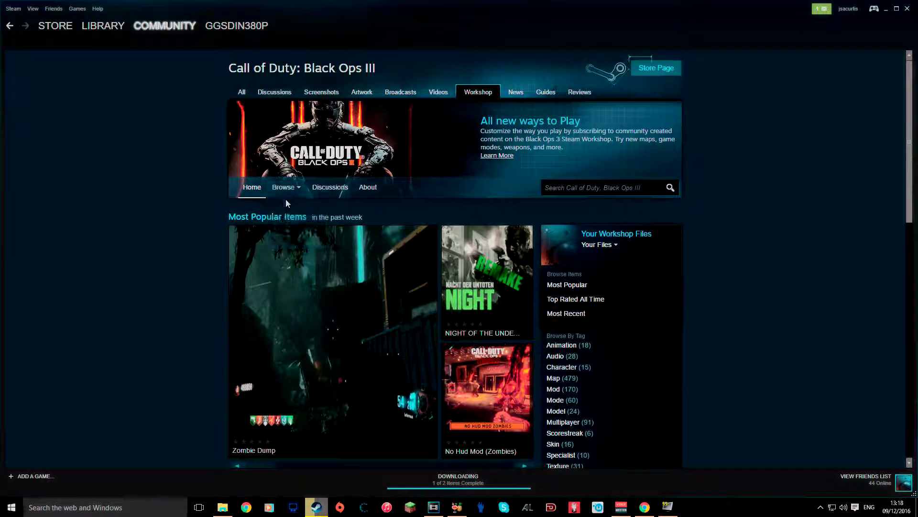
{"action": "scroll", "coordinate": [168, 302], "scroll_direction": "down", "scroll_amount": 3}
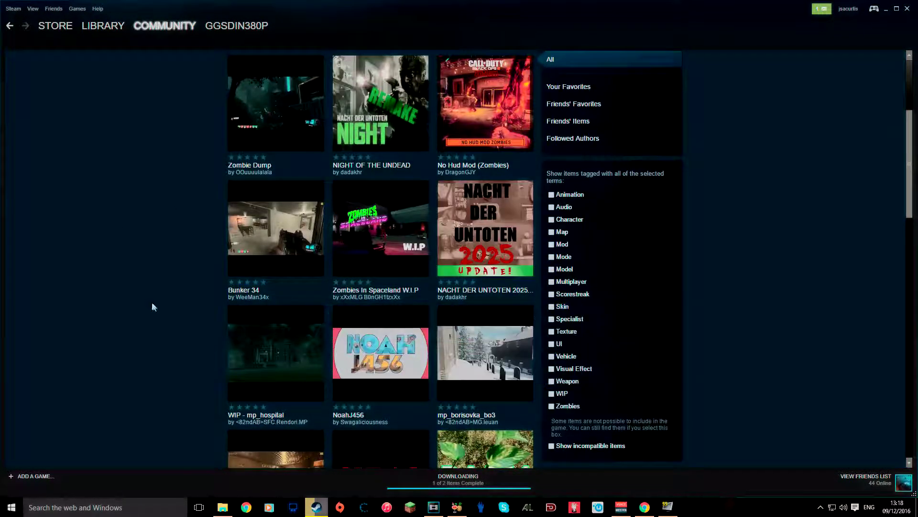
{"action": "scroll", "coordinate": [152, 303], "scroll_direction": "up", "scroll_amount": 3}
Browse the Black Ops III Workshop items and open the Interrogation Room map page.
{"action": "left_click", "coordinate": [634, 187]}
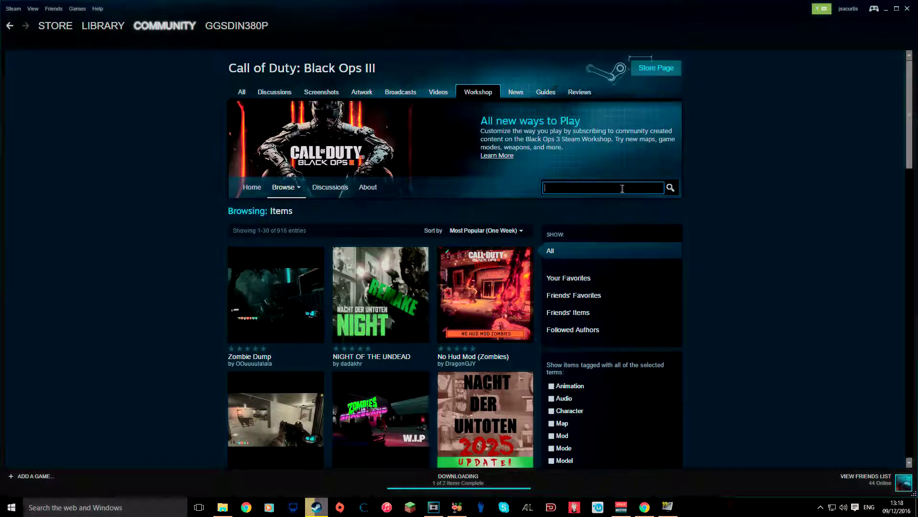
{"action": "scroll", "coordinate": [59, 223], "scroll_direction": "down", "scroll_amount": 2}
{"action": "scroll", "coordinate": [59, 223], "scroll_direction": "down", "scroll_amount": 4}
{"action": "scroll", "coordinate": [57, 226], "scroll_direction": "down", "scroll_amount": 3}
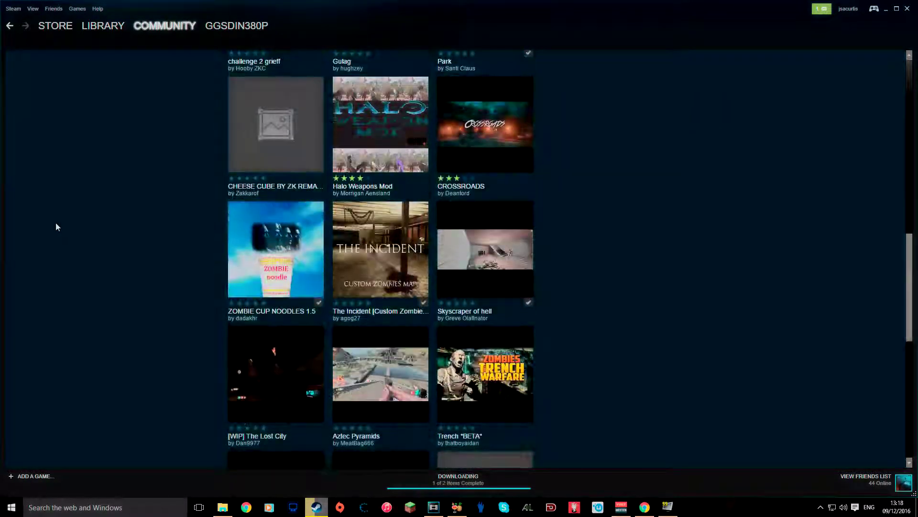
{"action": "scroll", "coordinate": [50, 219], "scroll_direction": "down", "scroll_amount": 4}
{"action": "scroll", "coordinate": [49, 220], "scroll_direction": "down", "scroll_amount": 3}
{"action": "scroll", "coordinate": [412, 288], "scroll_direction": "up", "scroll_amount": 1}
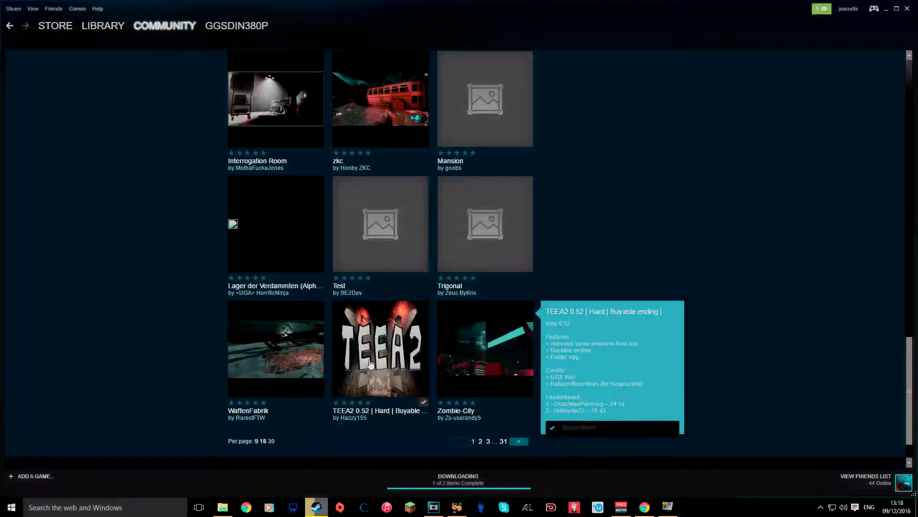
{"action": "scroll", "coordinate": [296, 263], "scroll_direction": "up", "scroll_amount": 2}
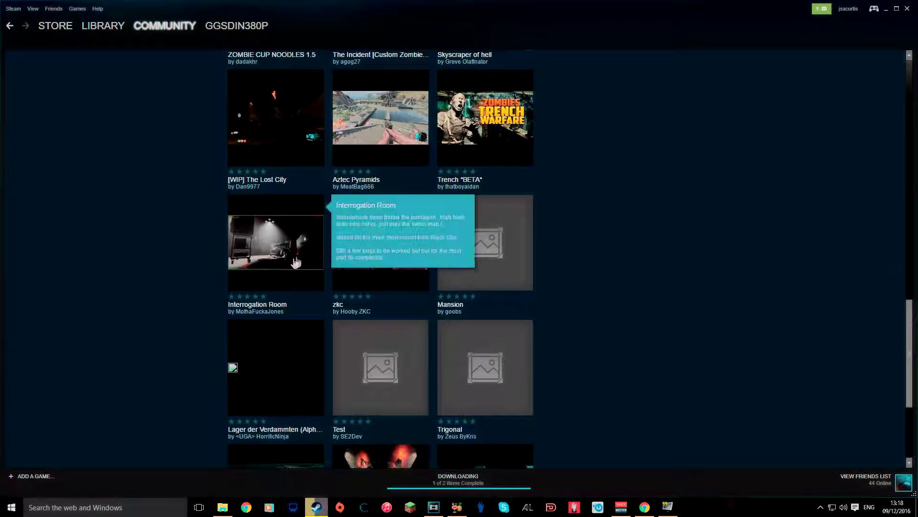
{"action": "left_click", "coordinate": [291, 265]}
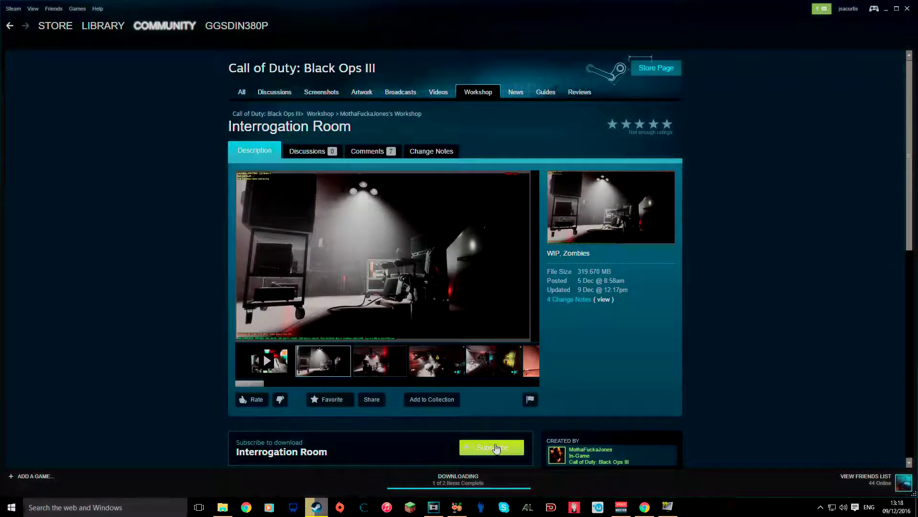
Subscribe to Interrogation Room, confirm its download finishes, and launch Black Ops III.
{"action": "left_click", "coordinate": [495, 444]}
{"action": "left_click", "coordinate": [458, 478]}
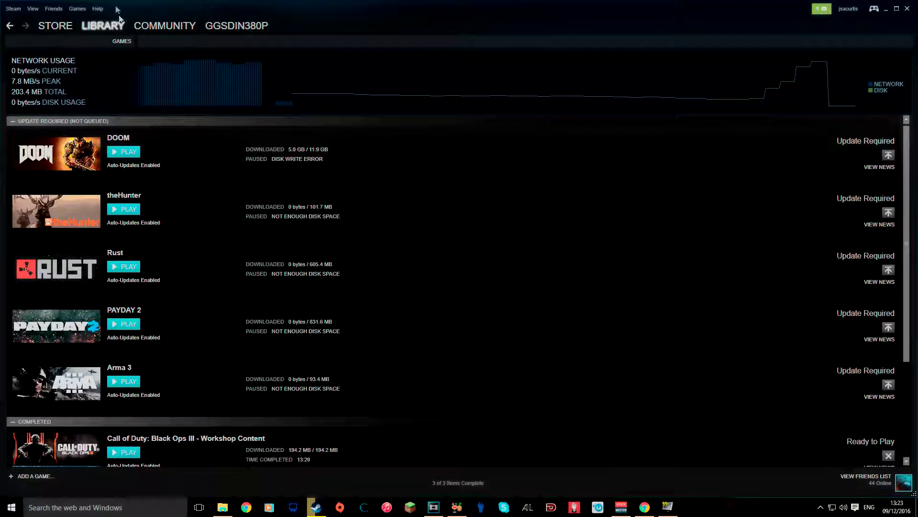
{"action": "mouse_move", "coordinate": [103, 25]}
{"action": "left_click", "coordinate": [100, 38]}
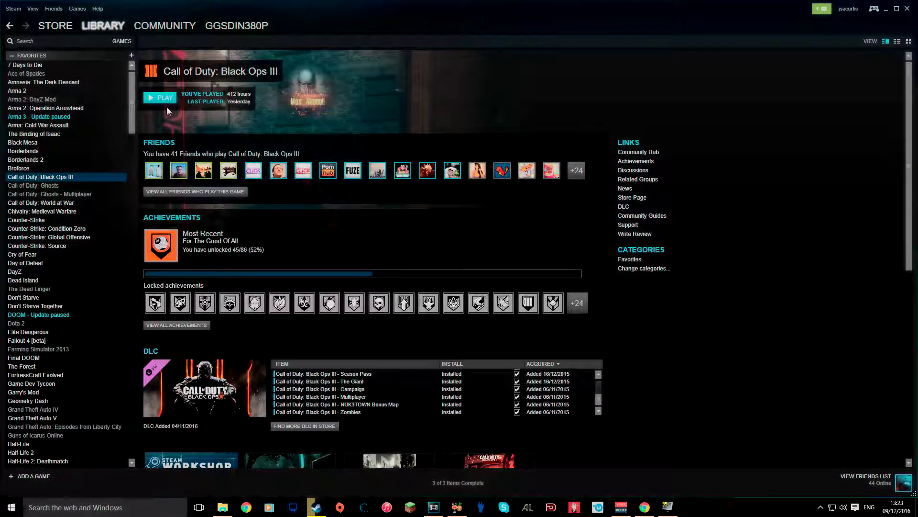
{"action": "left_click", "coordinate": [163, 100]}
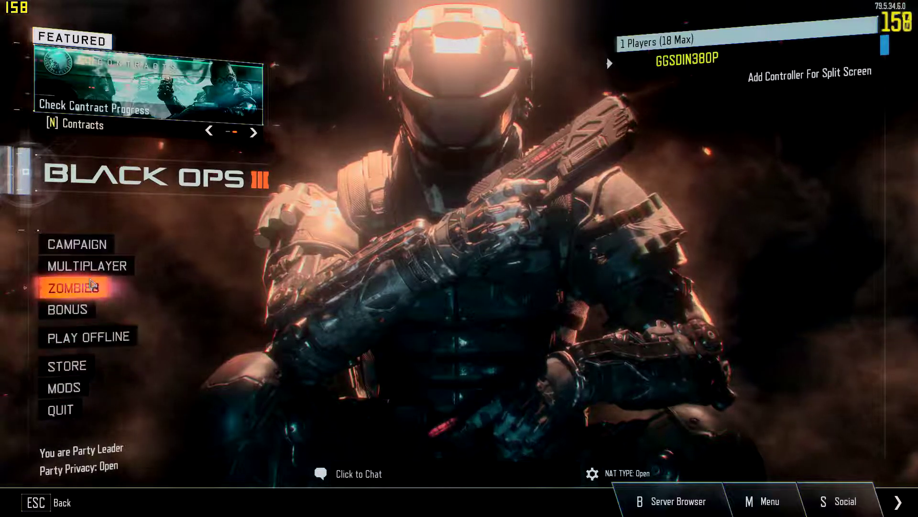
Look through the installed mods list, including usermap, then return to the main menu.
{"action": "left_click", "coordinate": [73, 393]}
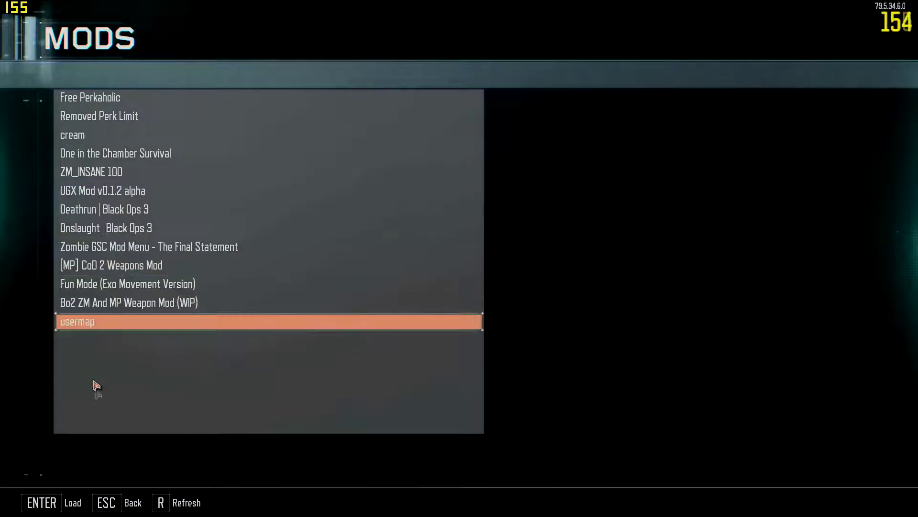
{"action": "left_click", "coordinate": [124, 505]}
Create a private Zombies lobby with Interrogation Room (zm_x52) selected as the map.
{"action": "left_click", "coordinate": [87, 285]}
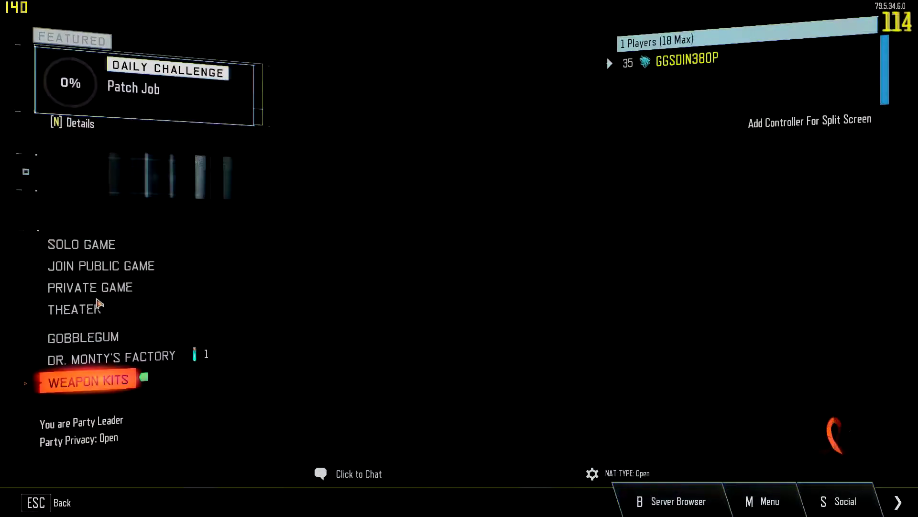
{"action": "left_click", "coordinate": [94, 287]}
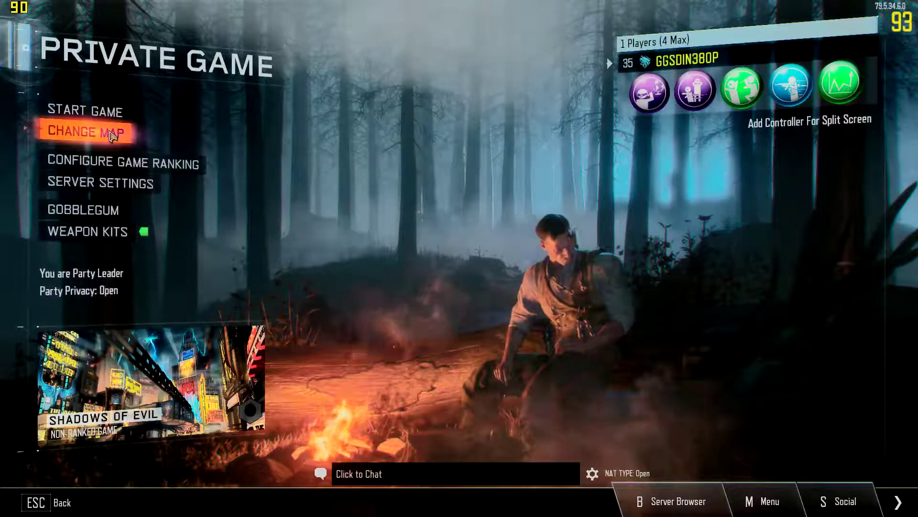
{"action": "left_click", "coordinate": [86, 132]}
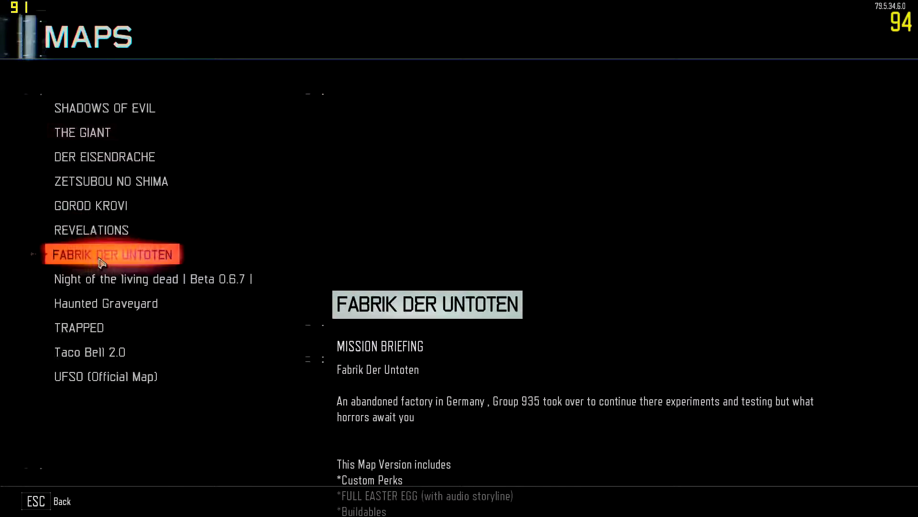
{"action": "scroll", "coordinate": [101, 262], "scroll_direction": "down", "scroll_amount": 1}
{"action": "scroll", "coordinate": [99, 260], "scroll_direction": "down", "scroll_amount": 5}
{"action": "scroll", "coordinate": [96, 259], "scroll_direction": "down", "scroll_amount": 6}
{"action": "scroll", "coordinate": [95, 257], "scroll_direction": "down", "scroll_amount": 7}
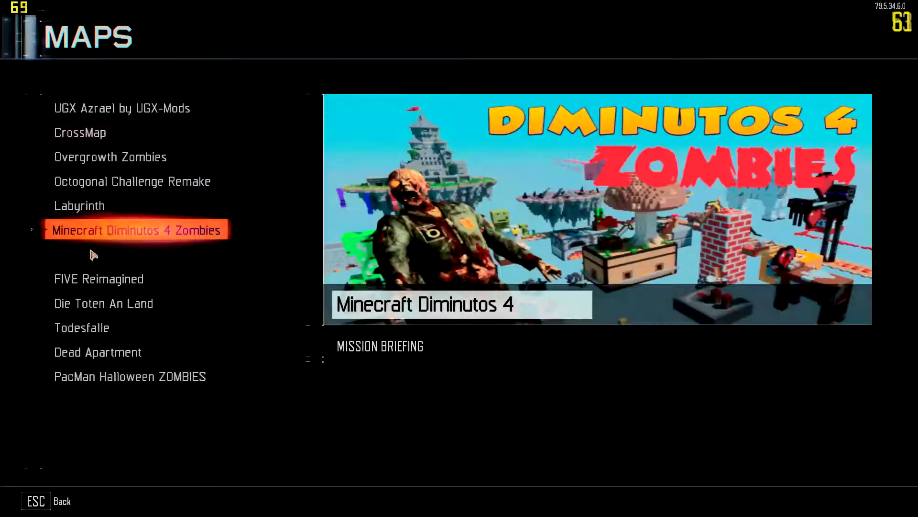
{"action": "scroll", "coordinate": [93, 257], "scroll_direction": "down", "scroll_amount": 6}
{"action": "scroll", "coordinate": [91, 260], "scroll_direction": "down", "scroll_amount": 8}
{"action": "scroll", "coordinate": [88, 265], "scroll_direction": "down", "scroll_amount": 9}
{"action": "scroll", "coordinate": [85, 271], "scroll_direction": "down", "scroll_amount": 7}
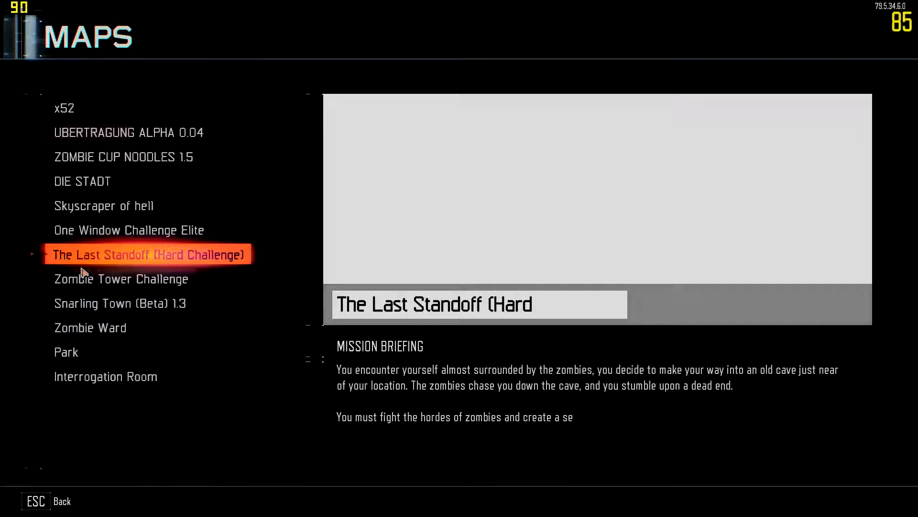
{"action": "left_click", "coordinate": [142, 384]}
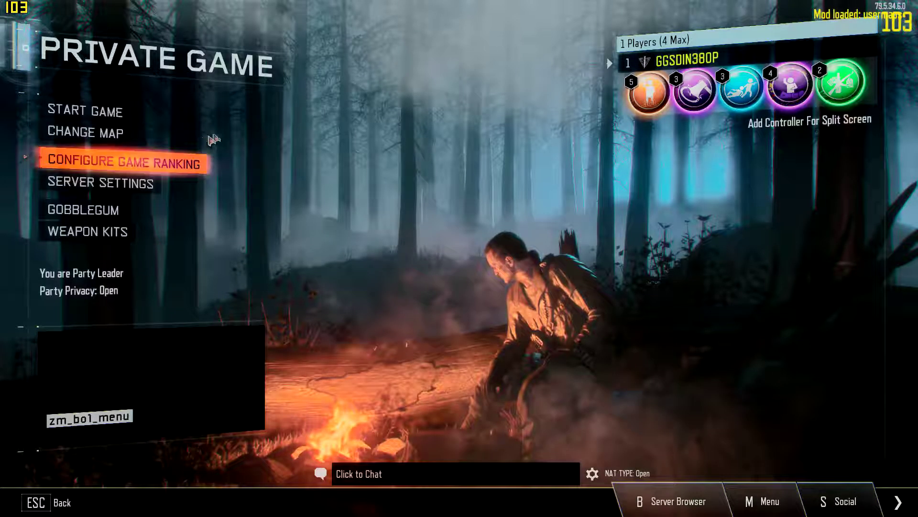
{"action": "left_click", "coordinate": [109, 115]}
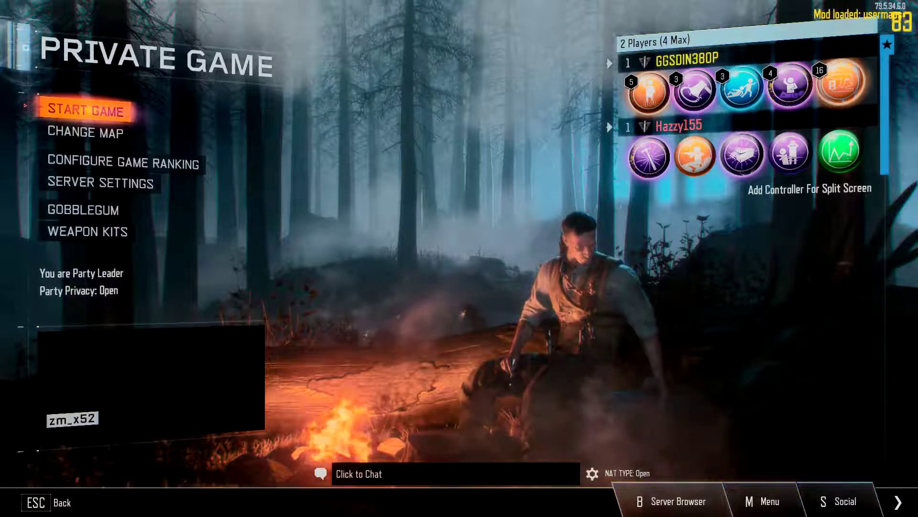
Run the private match countdown so the zm_x52 map loads into gameplay.
{"action": "key", "text": "Return"}
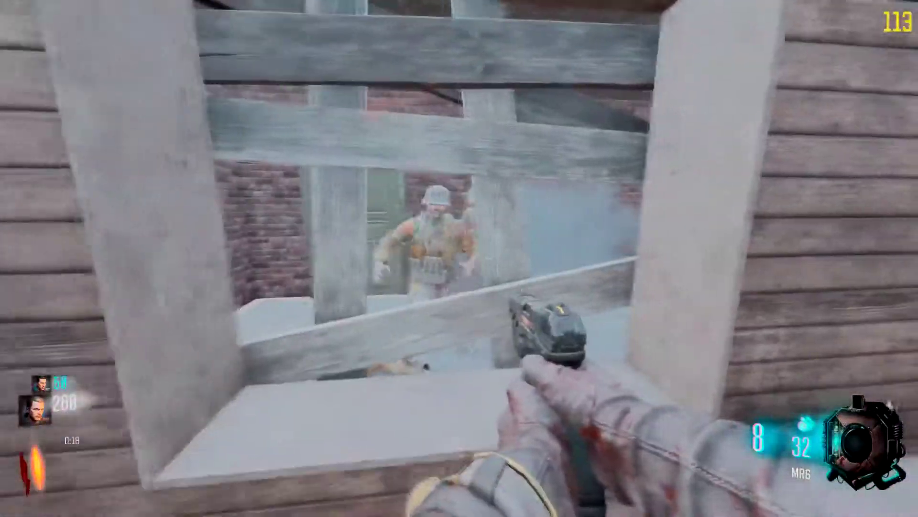
Shoot the zombies approaching the boarded window to earn points.
{"action": "left_click", "coordinate": [460, 258]}
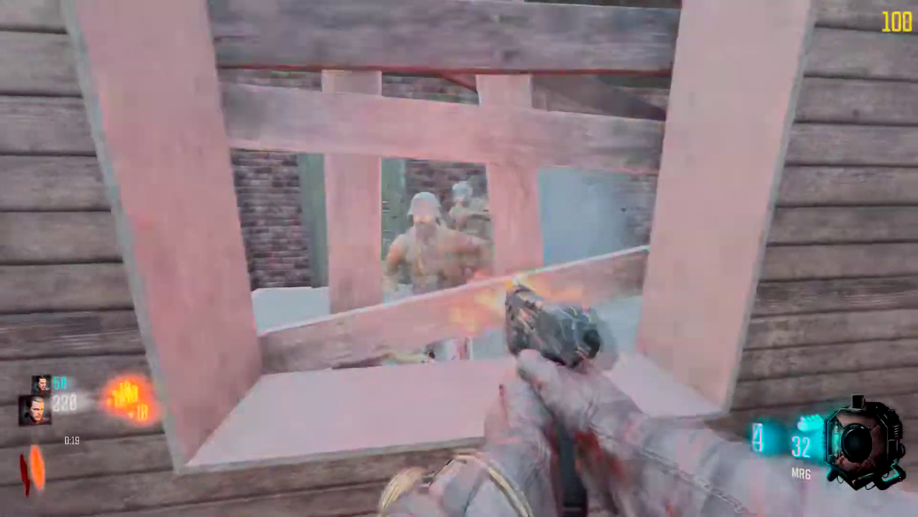